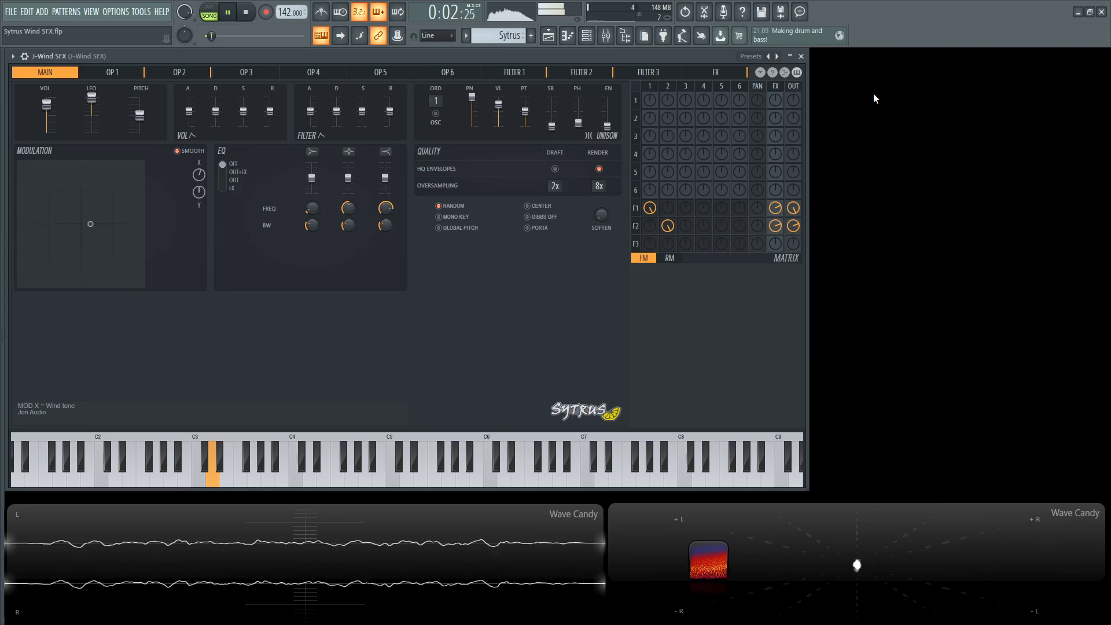
Enlarge the Wave Candy spectrum and view the Modulation X automation clip in the playlist before stopping playback.
double_click(711, 554)
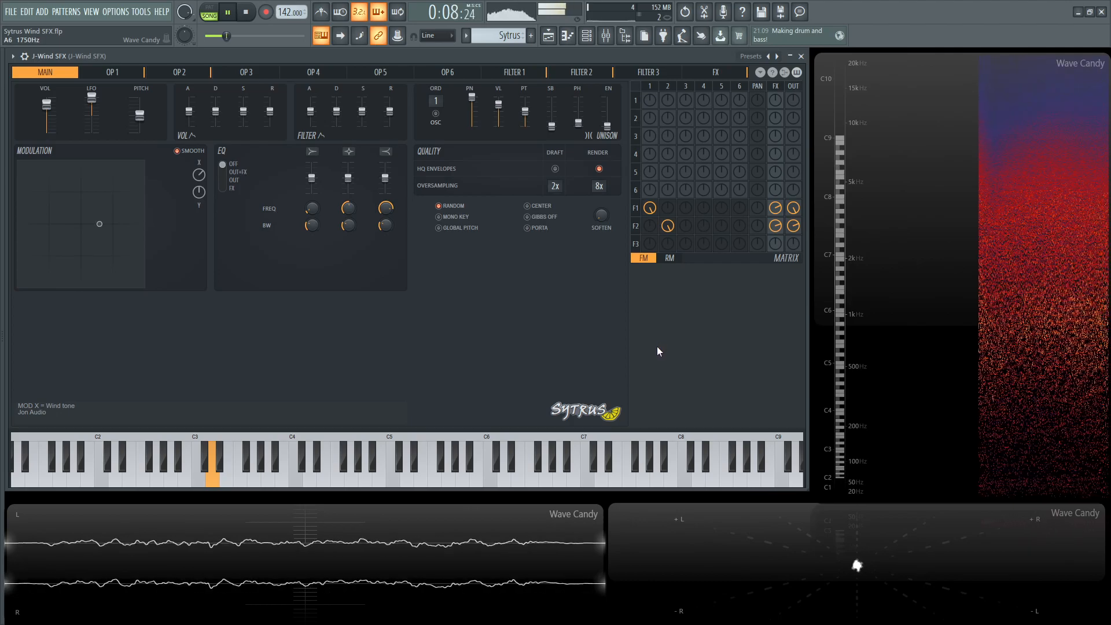
key(F5)
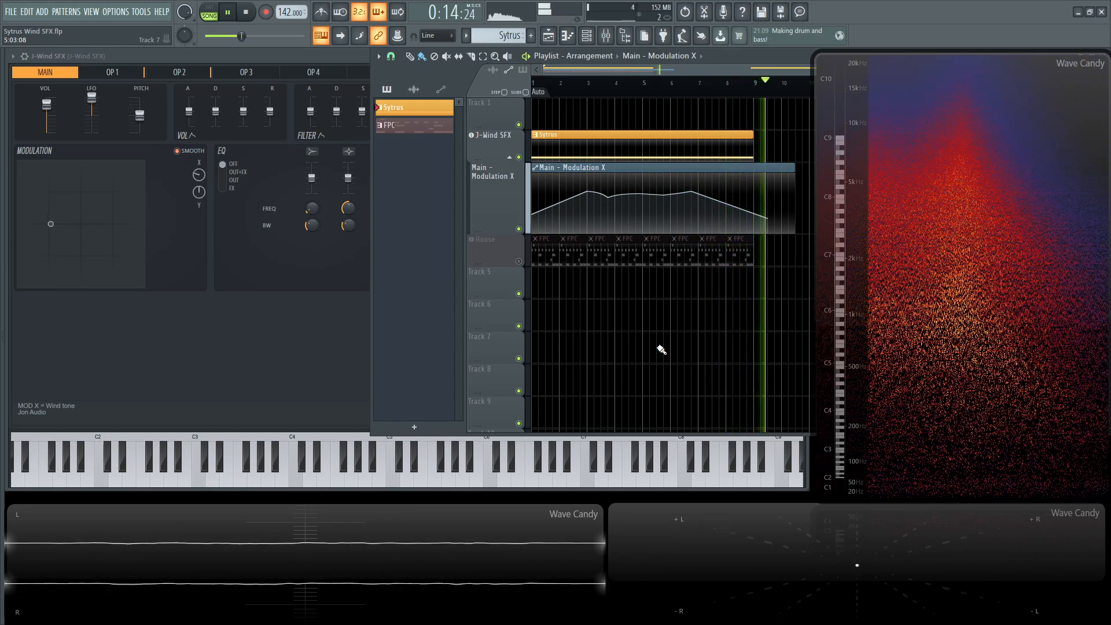
key(space)
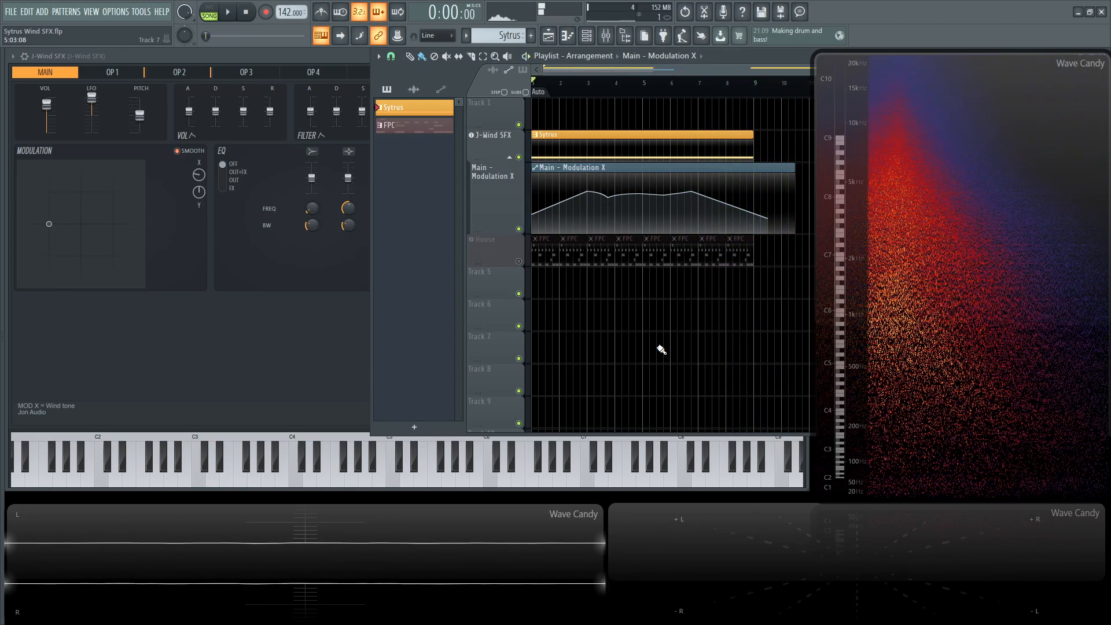
key(F5)
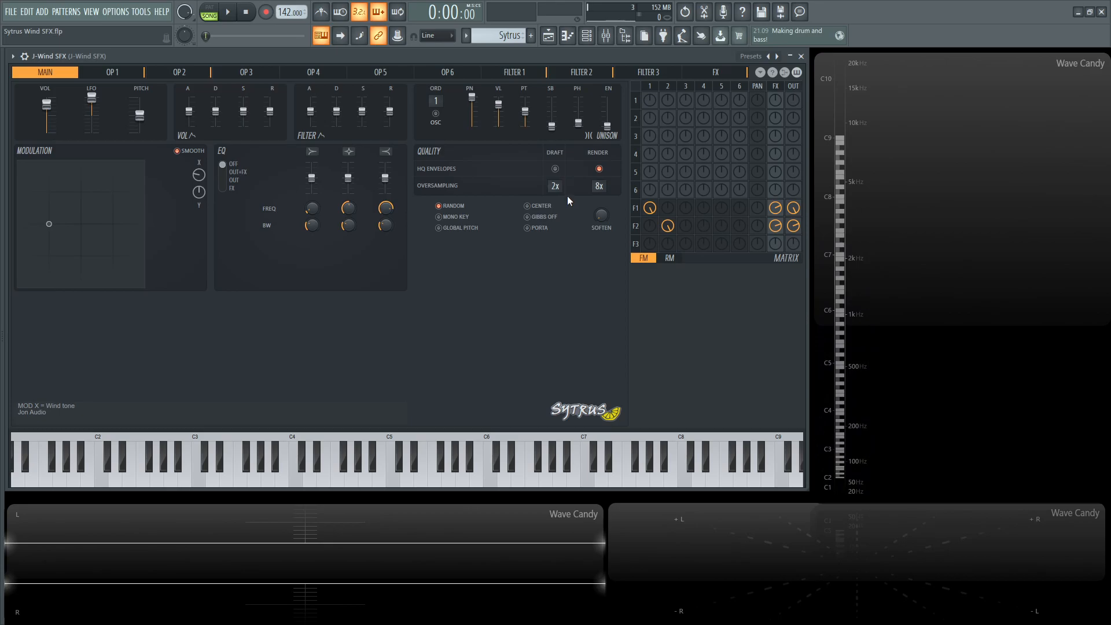
Compare the oscillator settings of Sytrus operators 1 and 2.
click(118, 73)
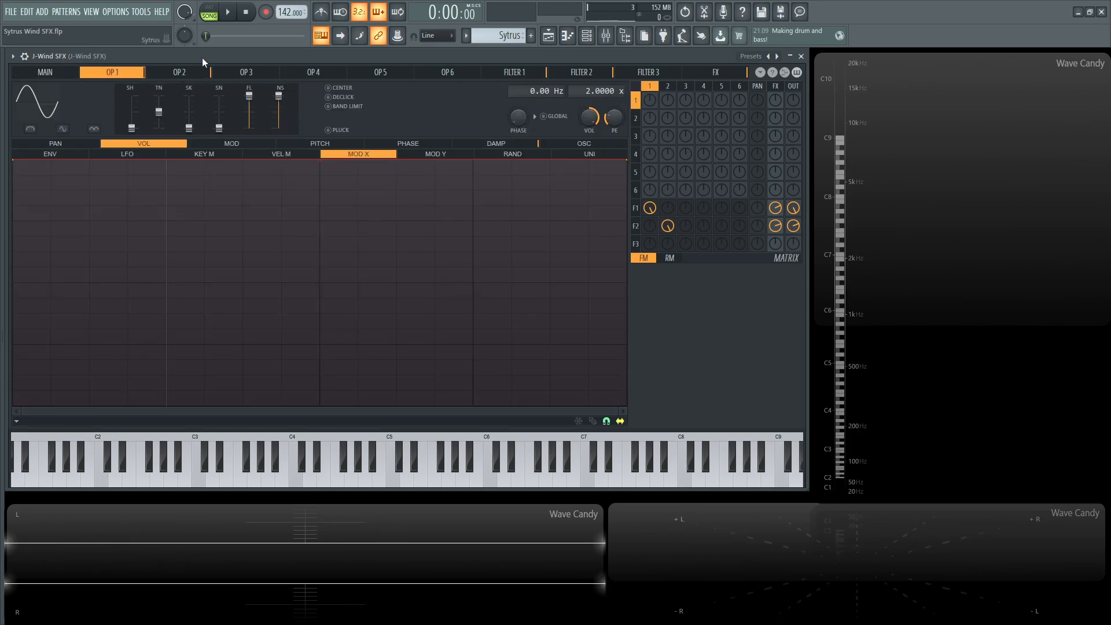
click(195, 72)
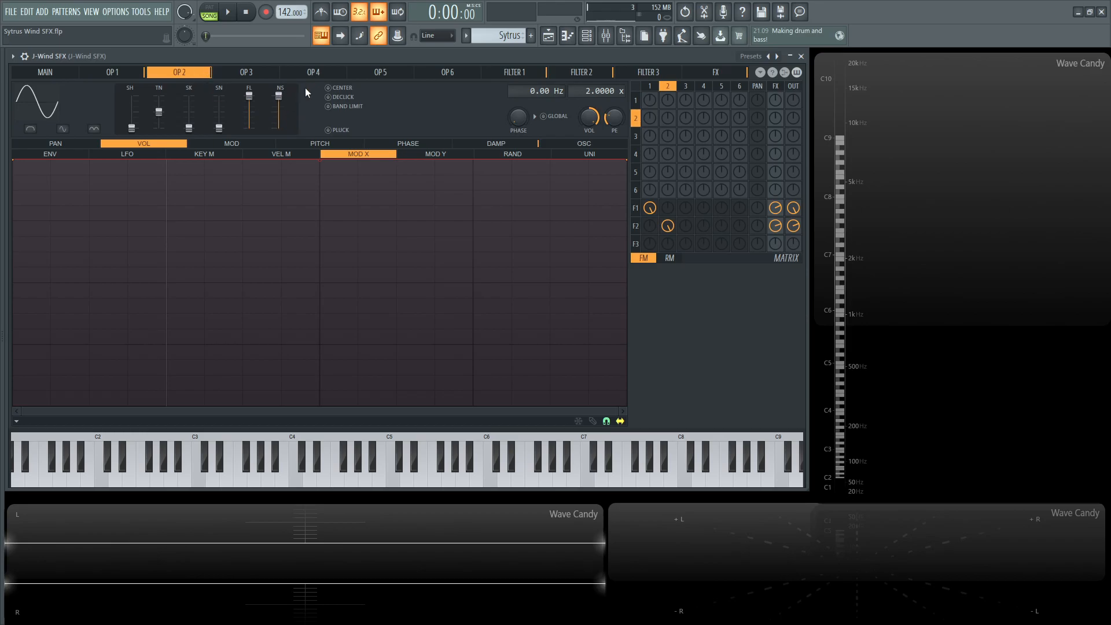
click(116, 72)
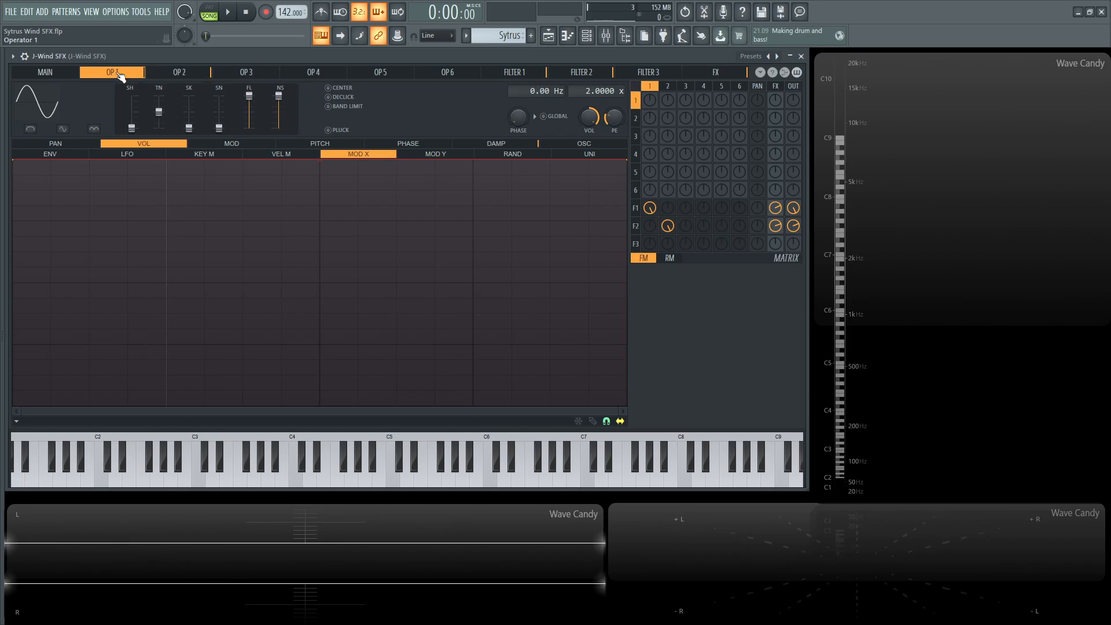
click(198, 75)
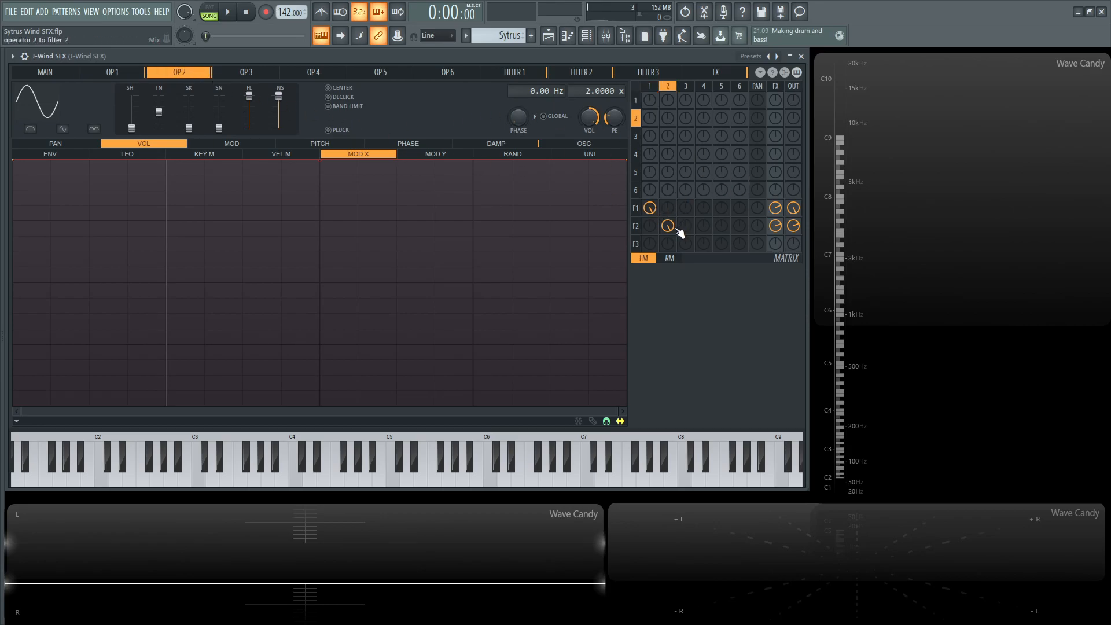
Show Filter 1's volume envelope and play the song to hear its effect on the wind sound.
click(518, 75)
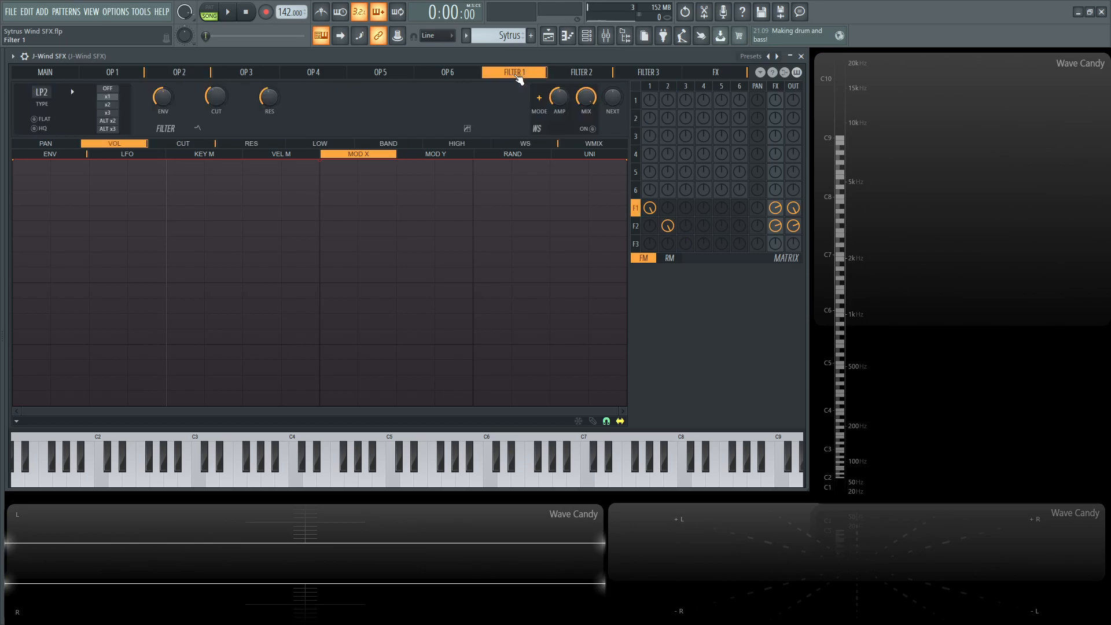
click(81, 155)
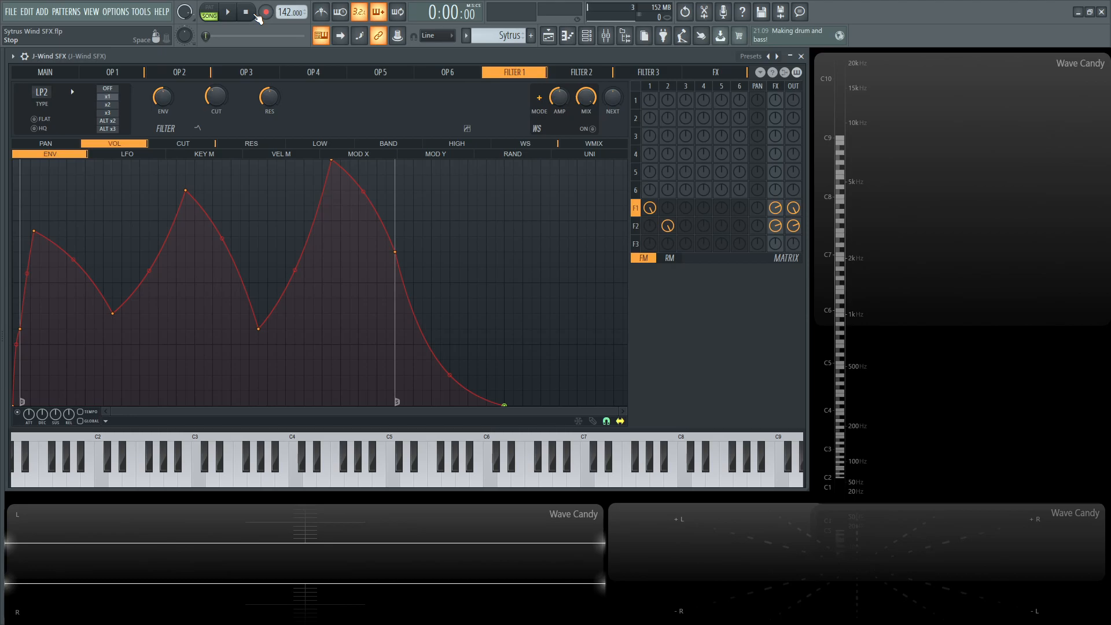
key(space)
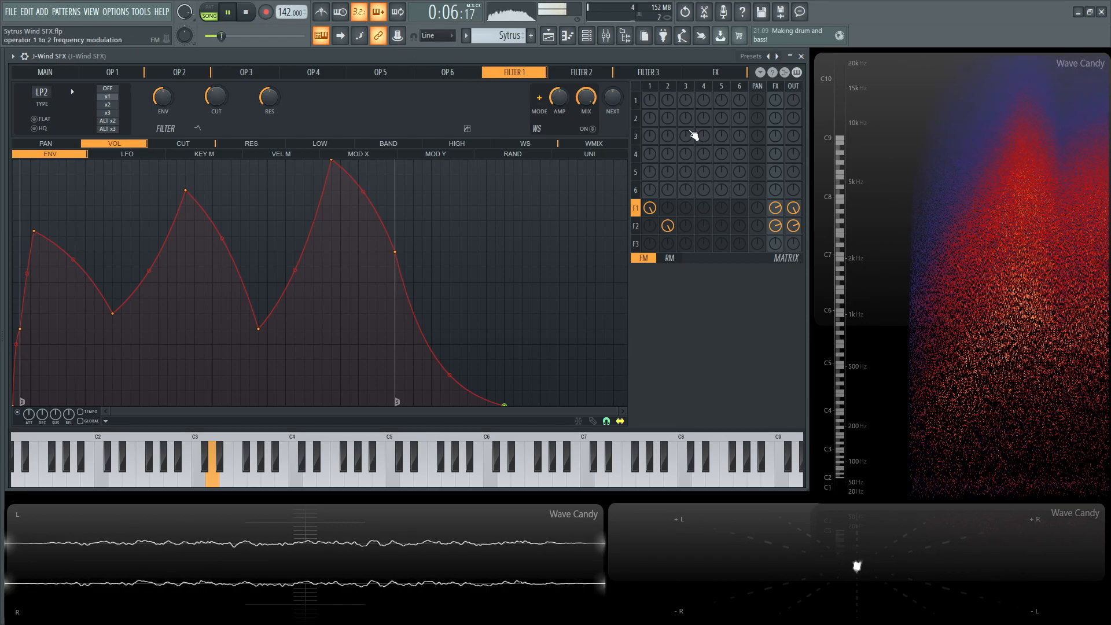
key(space)
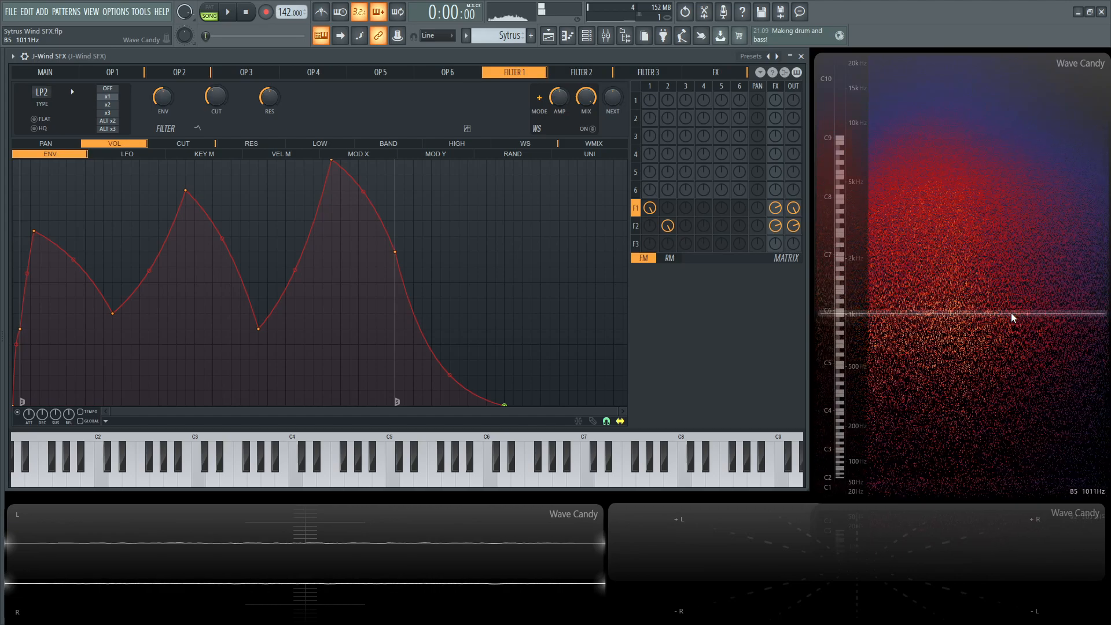
Compare the volume envelopes of Filter 1 and Filter 2.
click(581, 71)
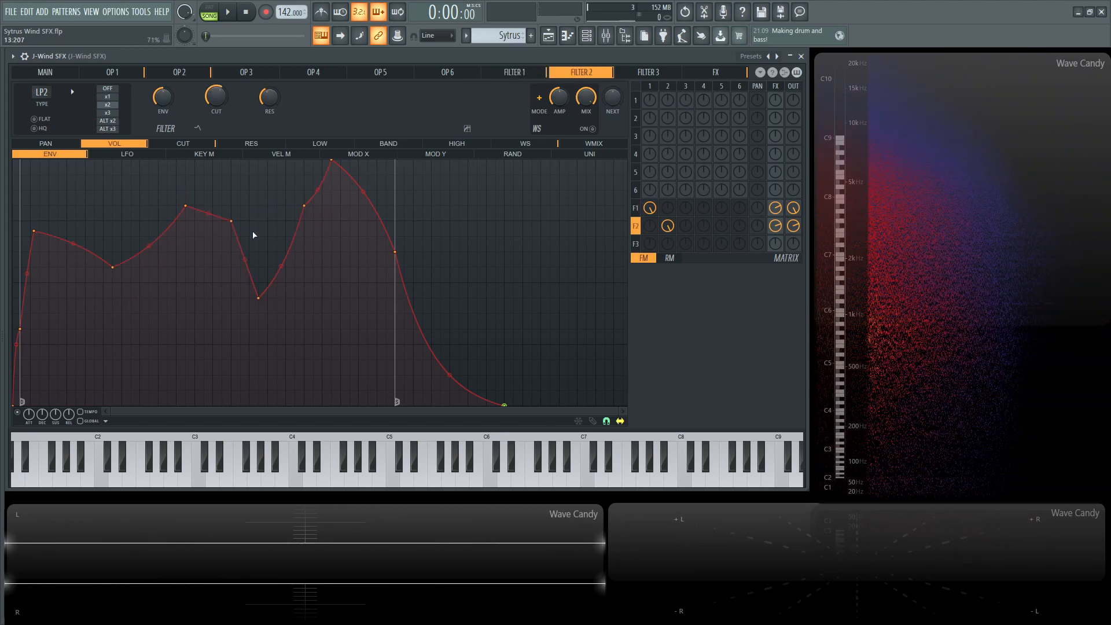
click(541, 73)
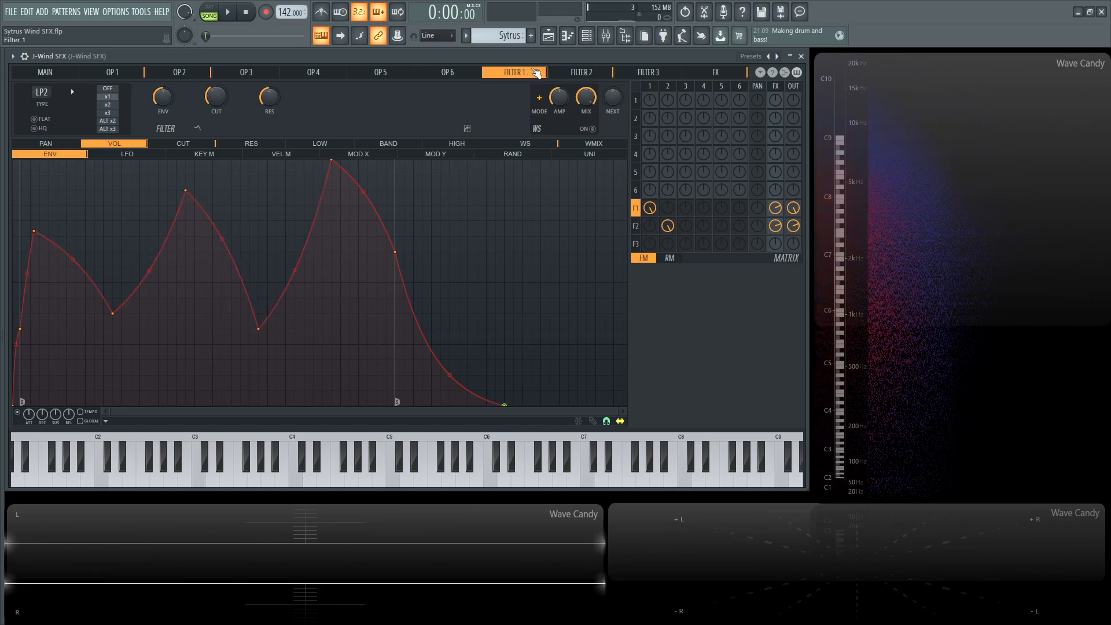
click(554, 76)
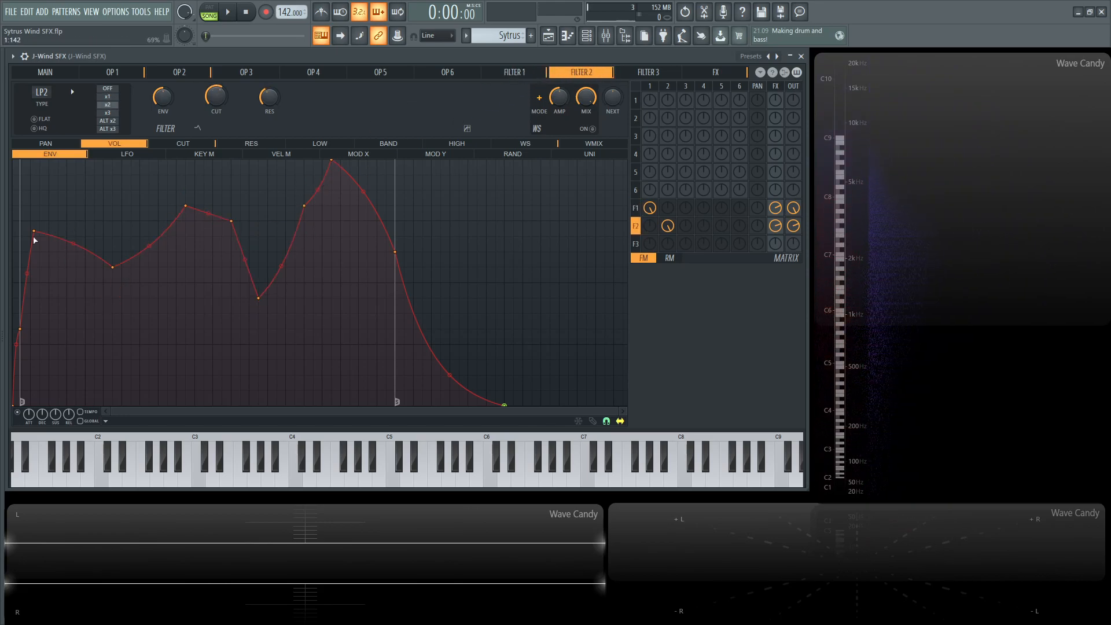
click(524, 74)
click(573, 75)
click(541, 74)
click(580, 71)
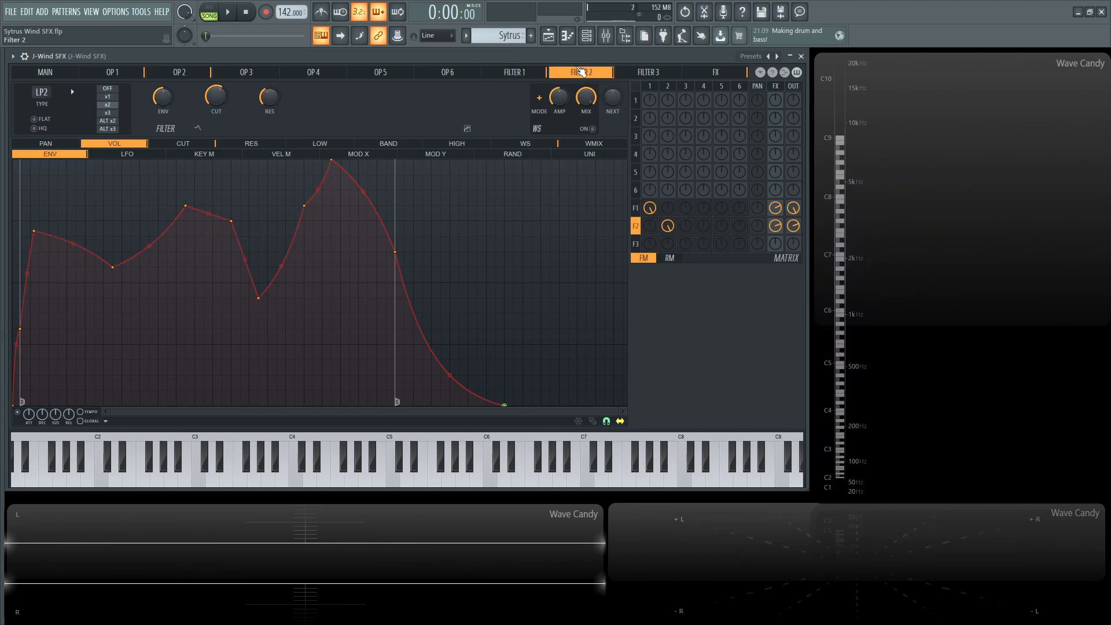
click(526, 72)
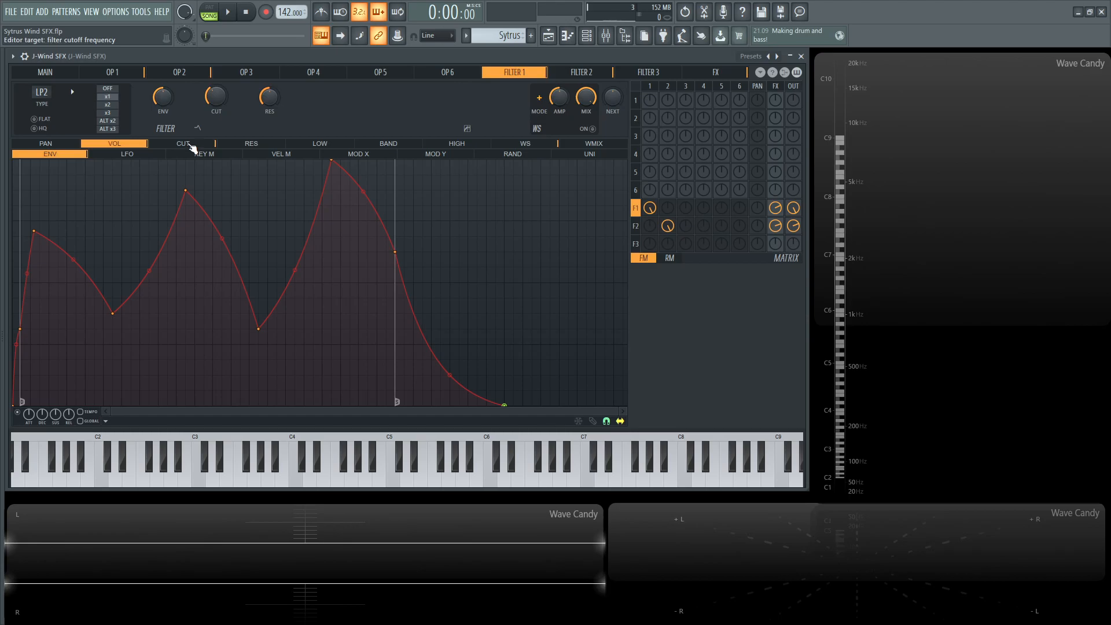
Examine Filter 1's cutoff mapping for Mod X and try the Modulation X knob in the main settings.
click(191, 145)
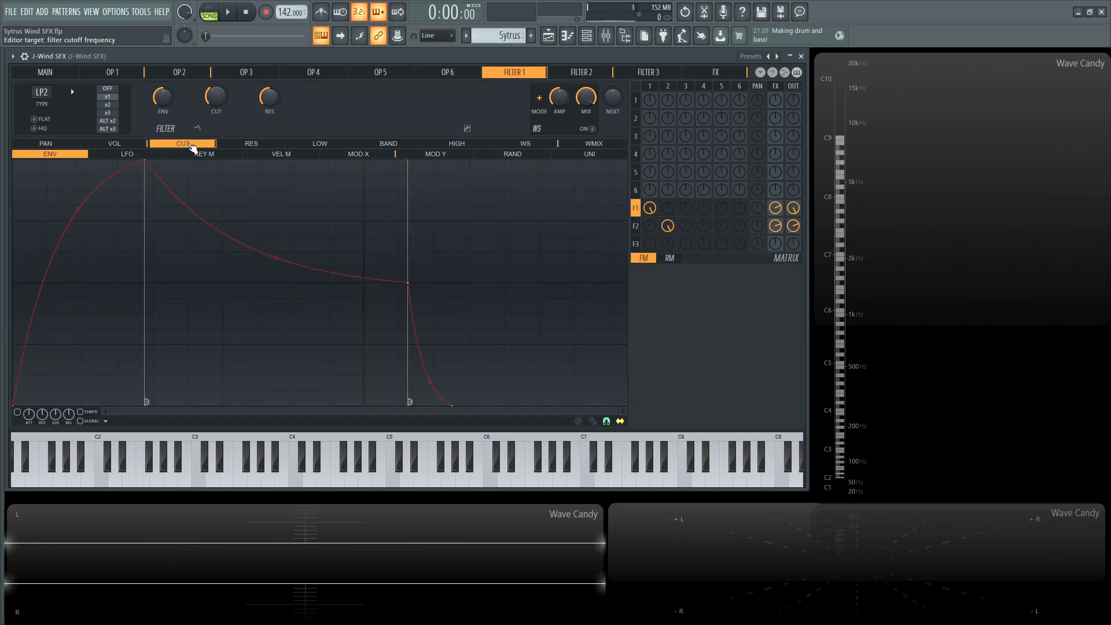
click(364, 154)
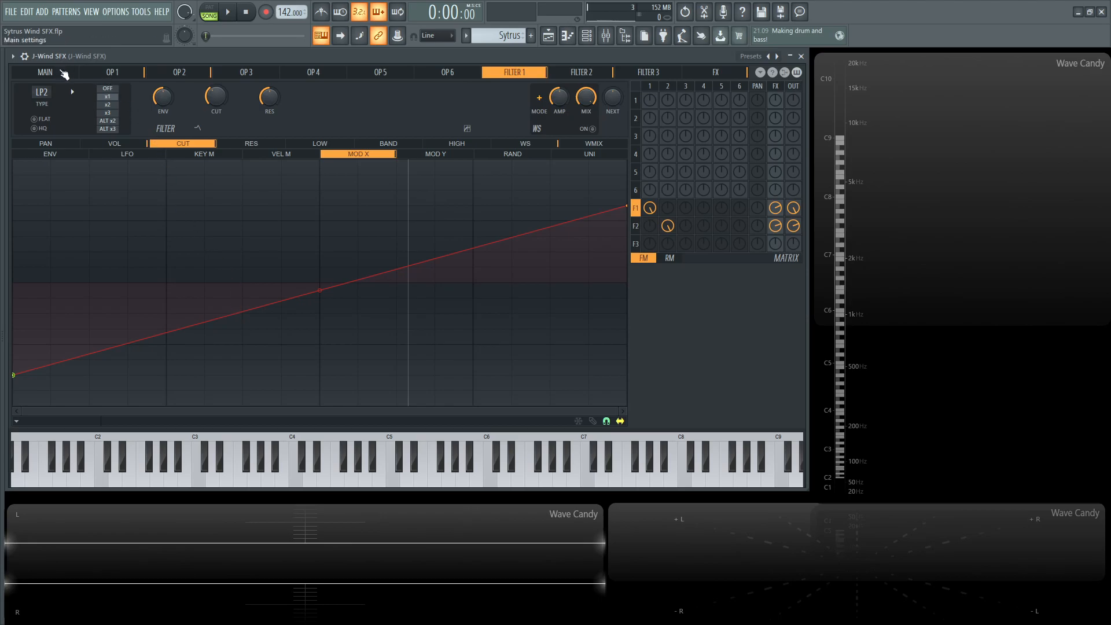
click(63, 73)
drag(198, 176, 199, 178)
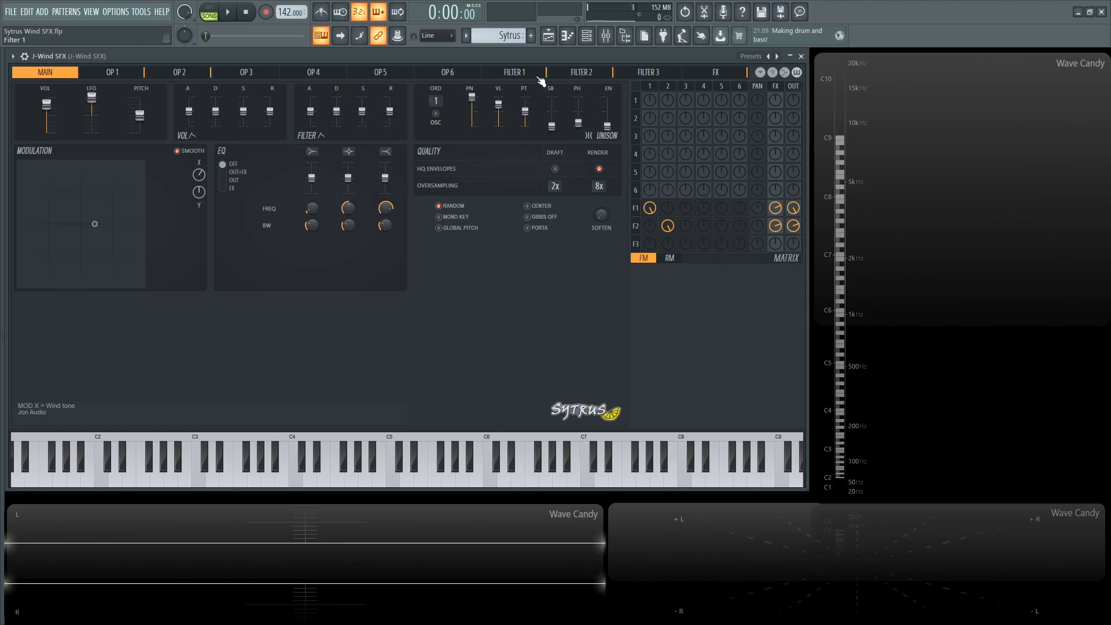
click(523, 74)
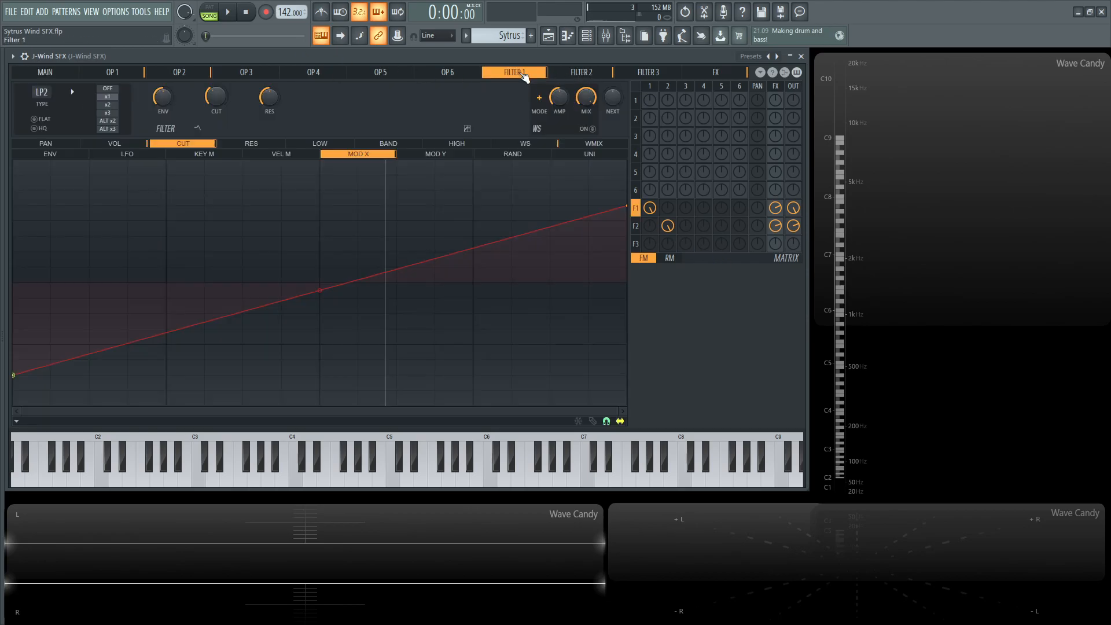
Mute Filter 2's FX and output sends to audition Filter 1 alone, and restore both sends after playback.
right_click(775, 227)
key(space)
click(56, 73)
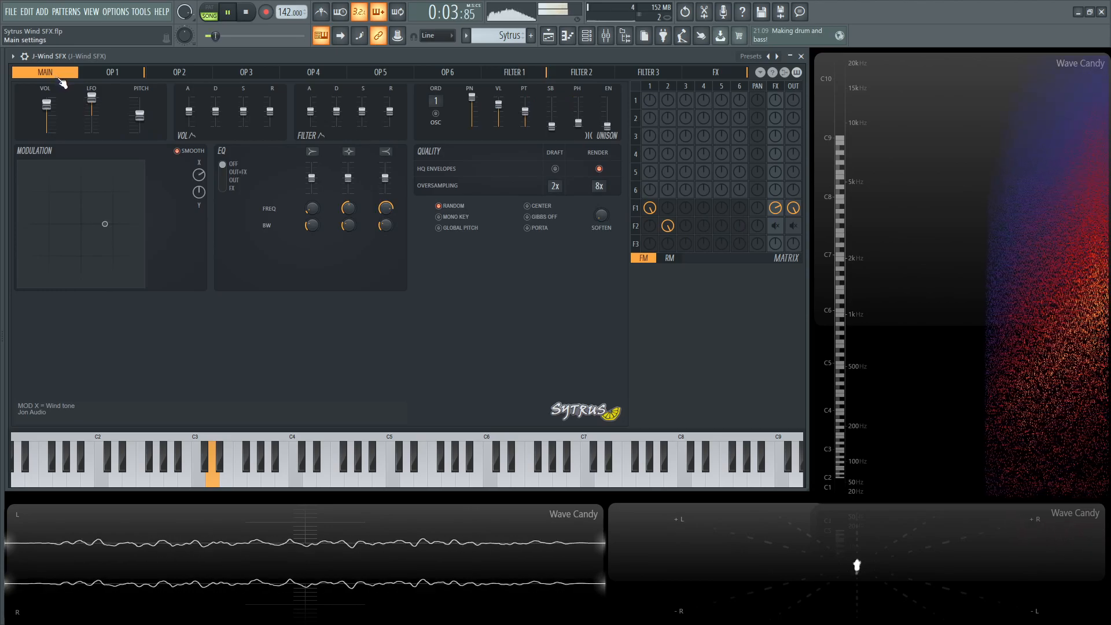
key(space)
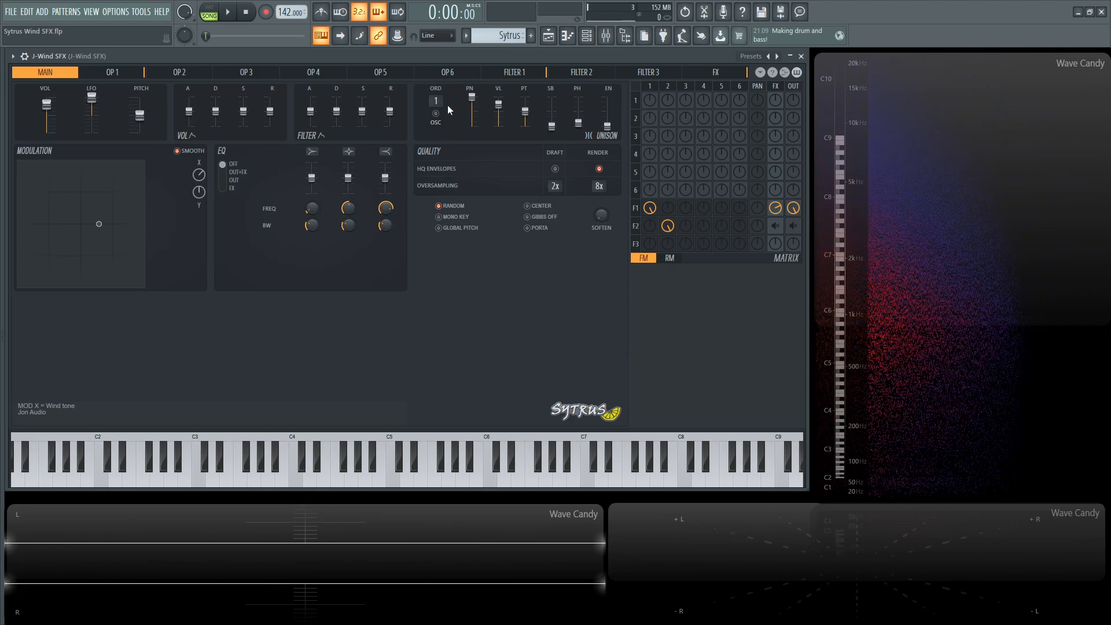
click(776, 226)
click(793, 226)
Compare the Mod X cutoff curves and filter settings of Filter 1 and Filter 2.
click(595, 73)
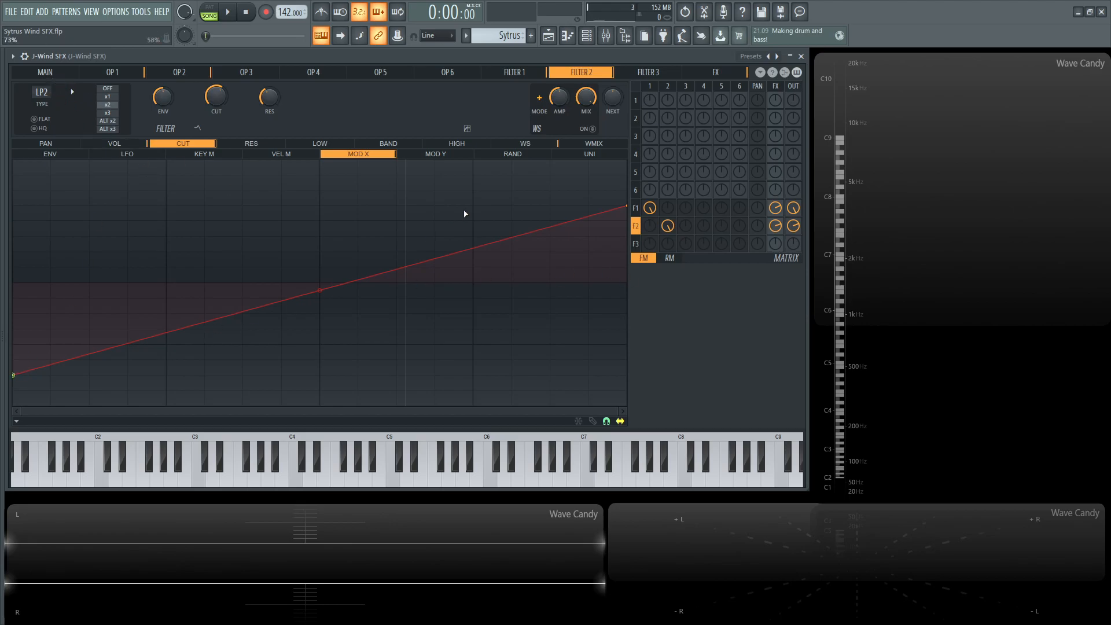
click(529, 70)
click(584, 74)
click(524, 74)
click(571, 74)
click(535, 70)
click(571, 74)
click(530, 73)
click(569, 75)
click(24, 73)
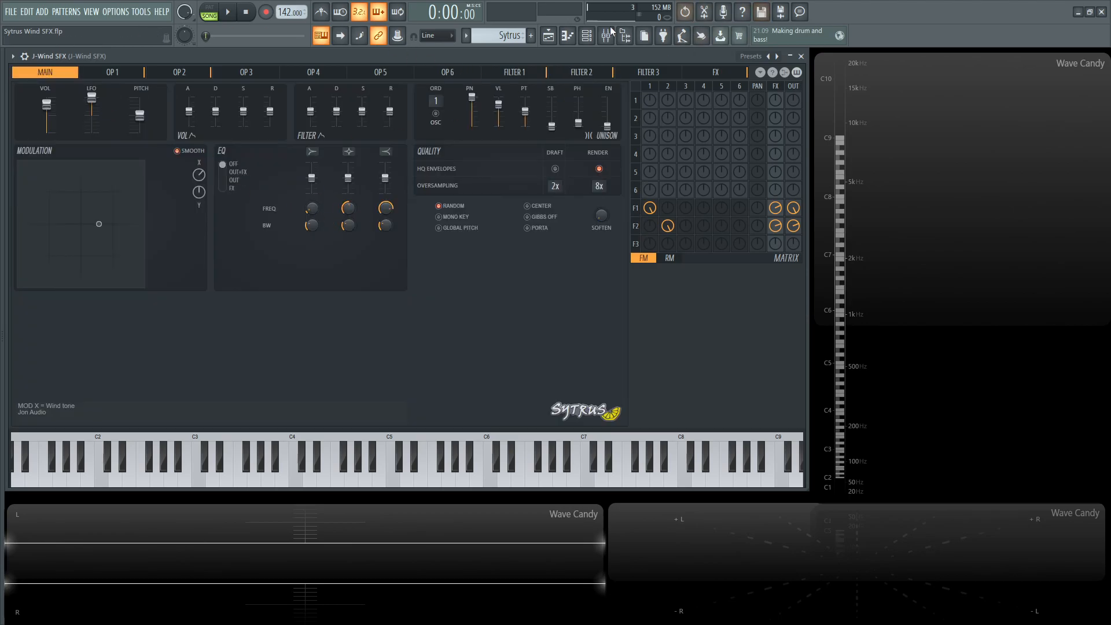
click(515, 75)
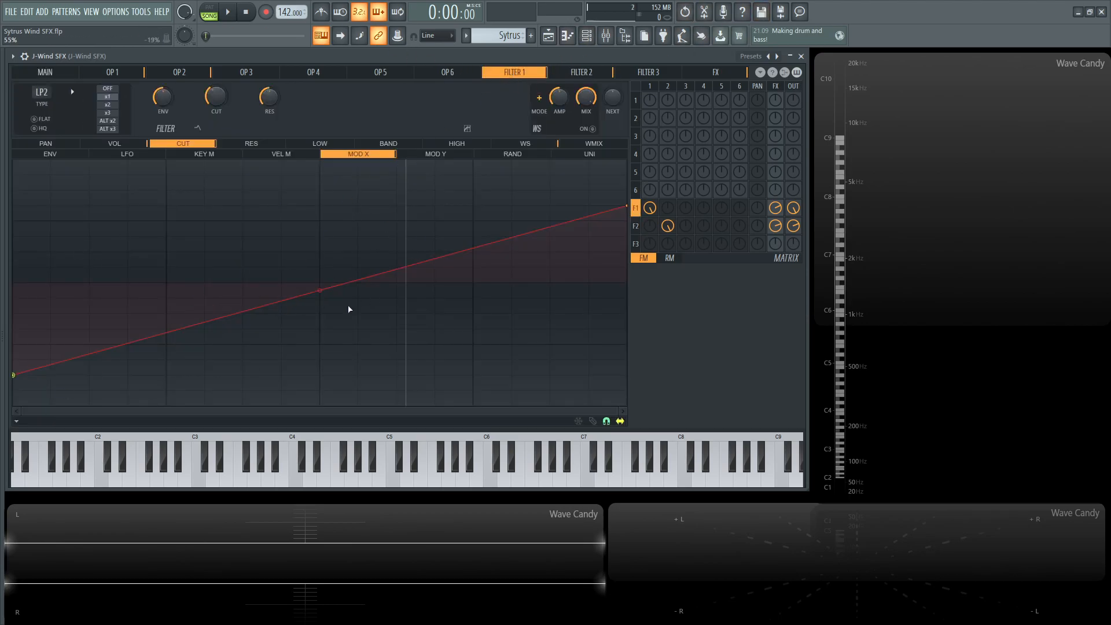
click(581, 72)
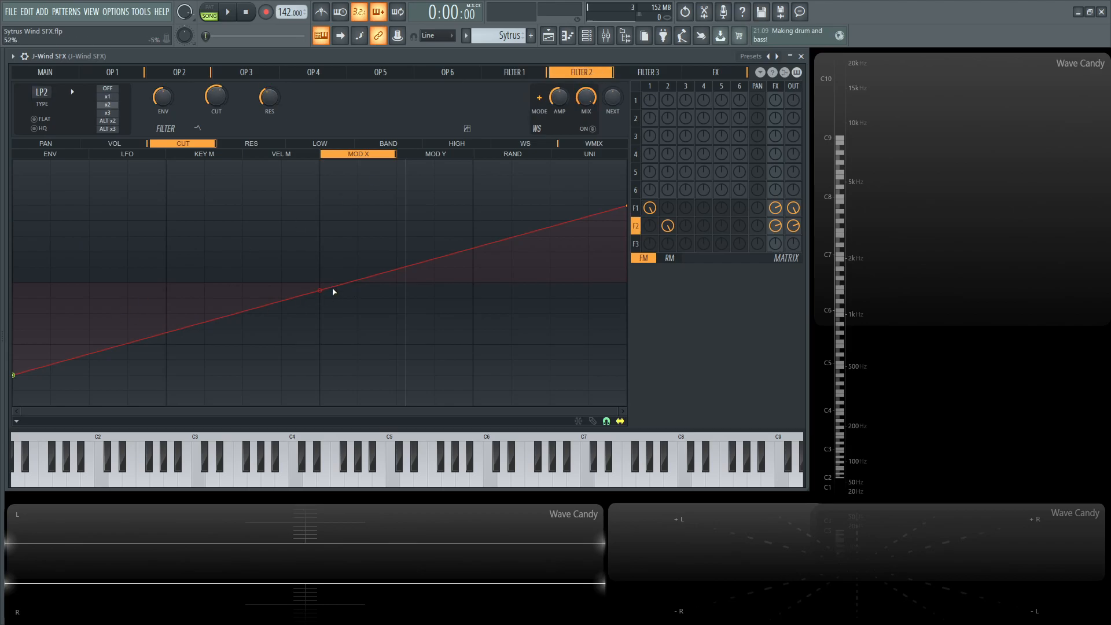
Compare the waveshaper curves of Filter 1 and Filter 2.
click(524, 144)
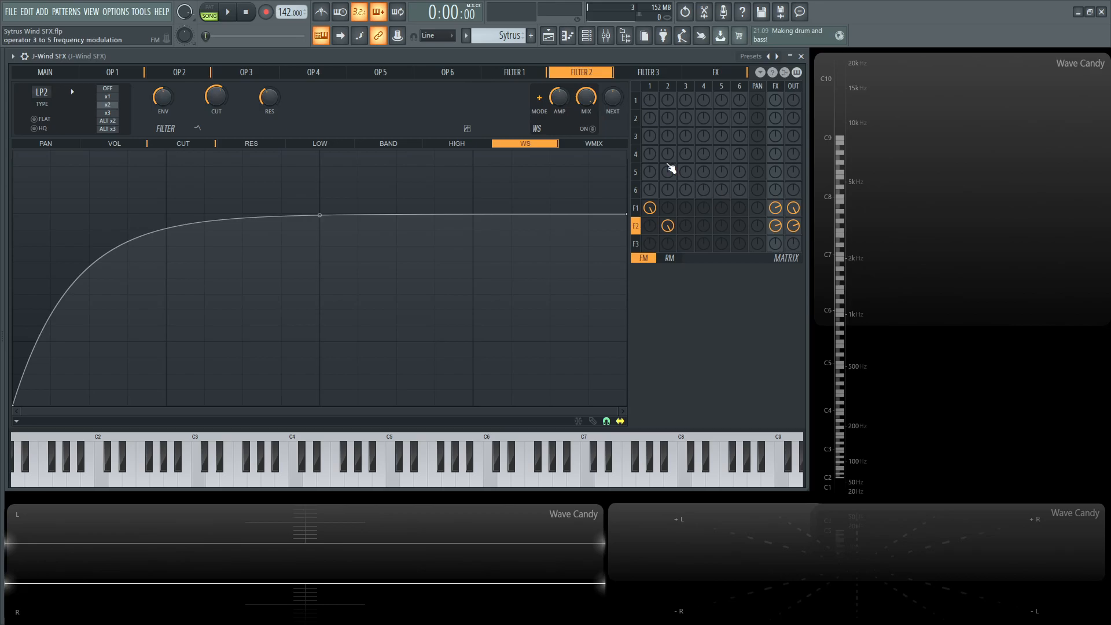
click(523, 74)
click(583, 75)
click(523, 75)
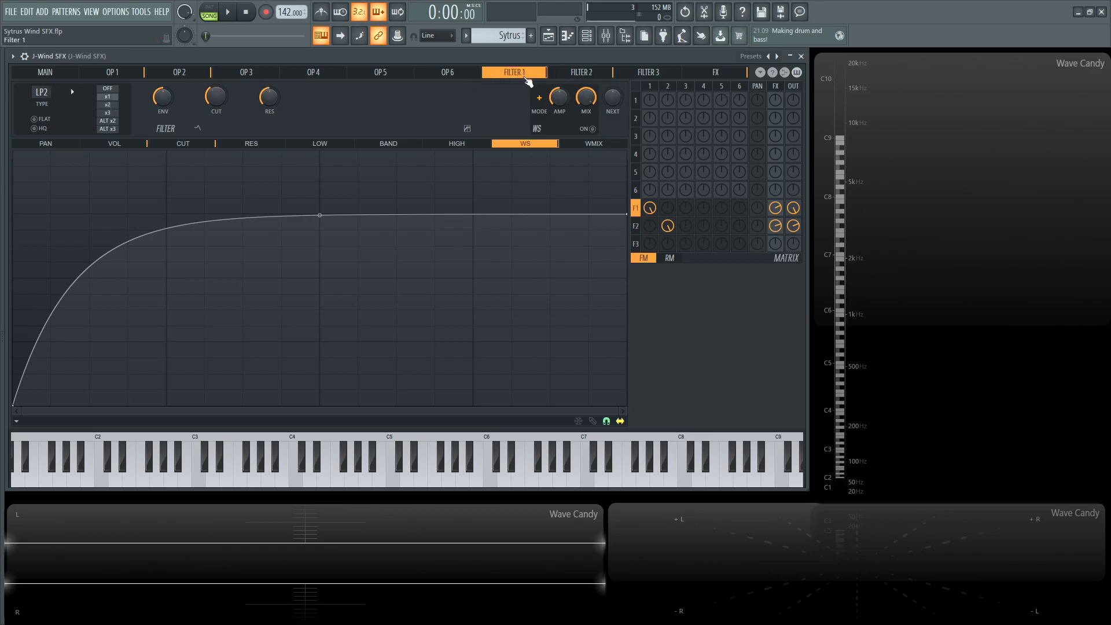
click(578, 74)
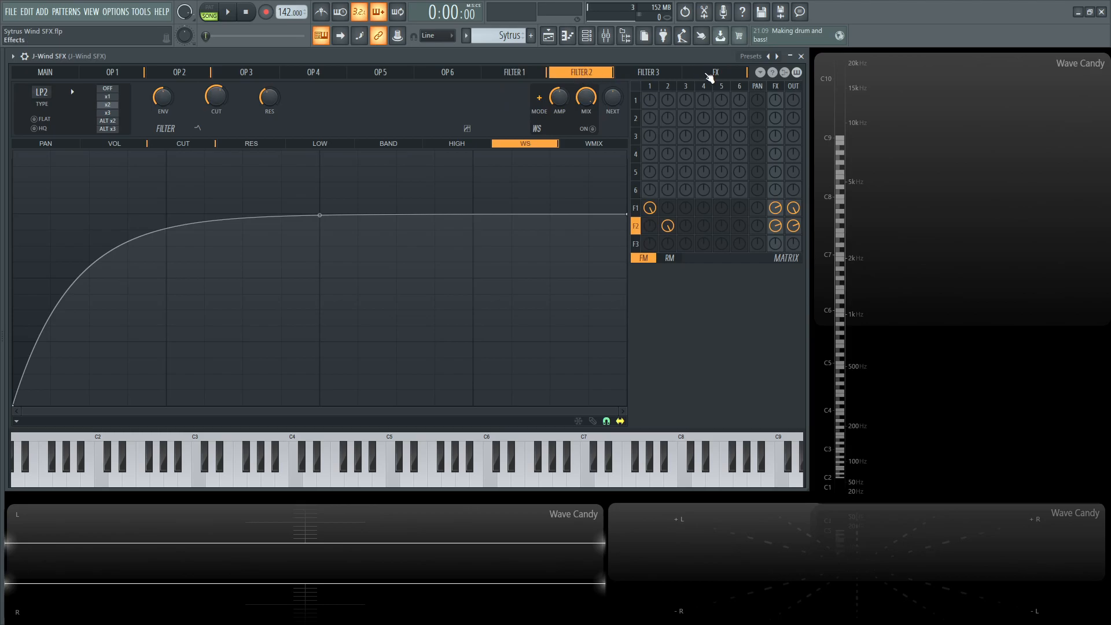
Examine the delay and reverb settings of the Sytrus effects section and the filters' output routing.
click(708, 76)
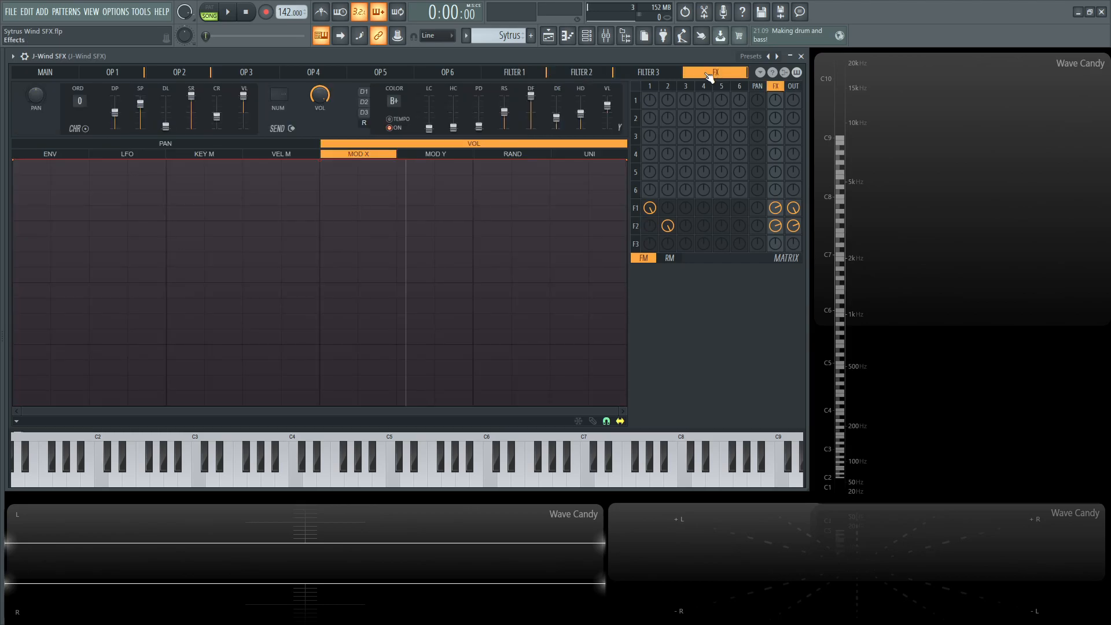
click(369, 91)
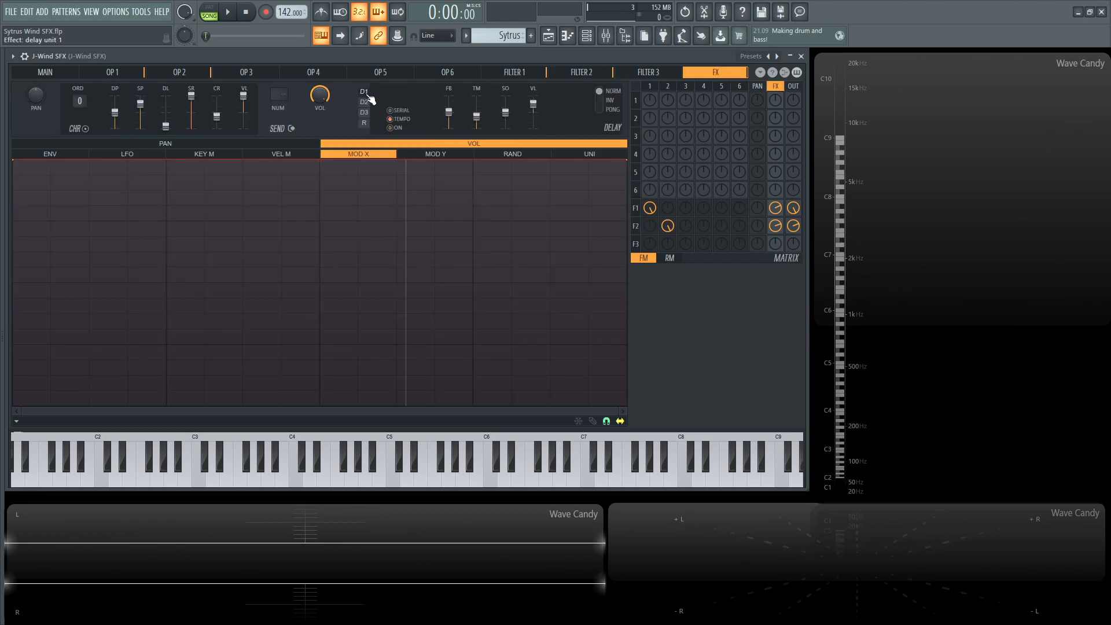
click(366, 123)
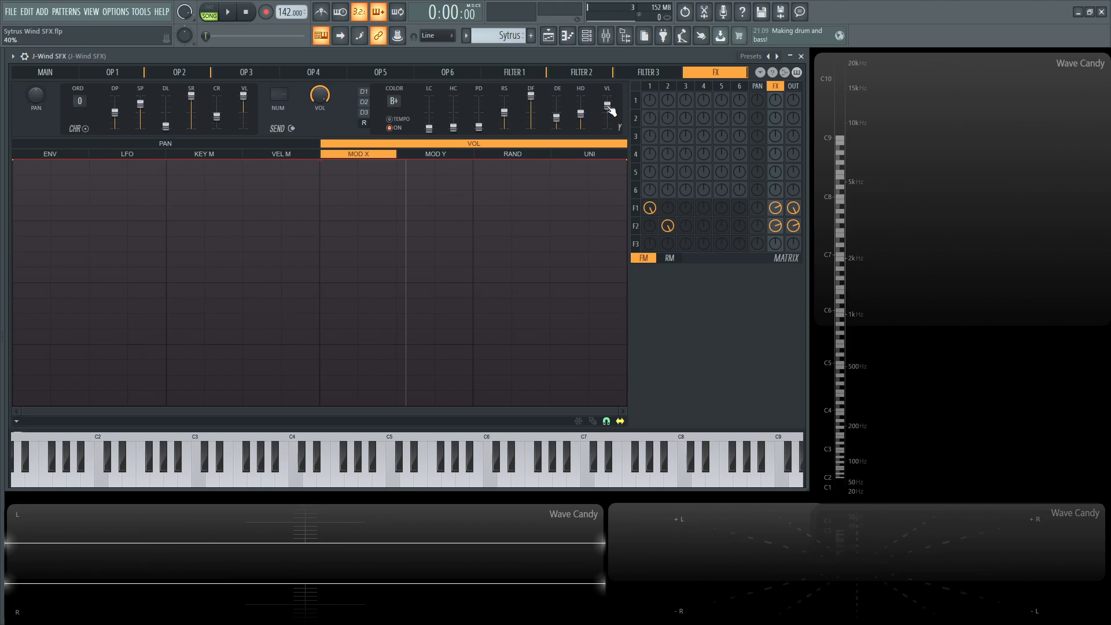
click(795, 213)
click(796, 228)
Play the wind sound with the mixer and the playlist open.
key(space)
key(F9)
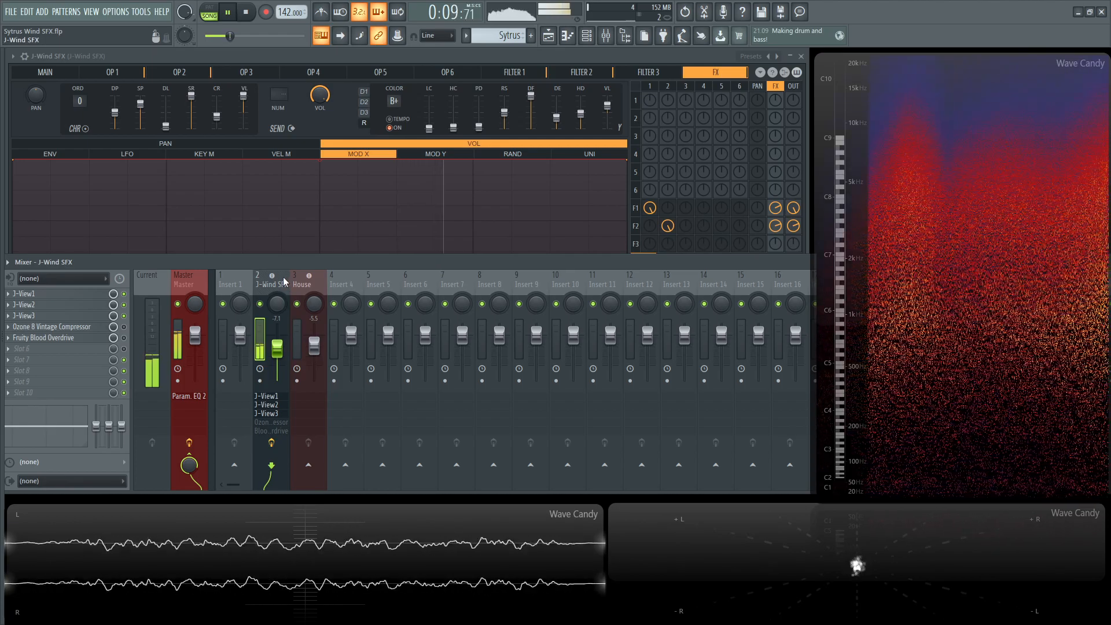
key(F5)
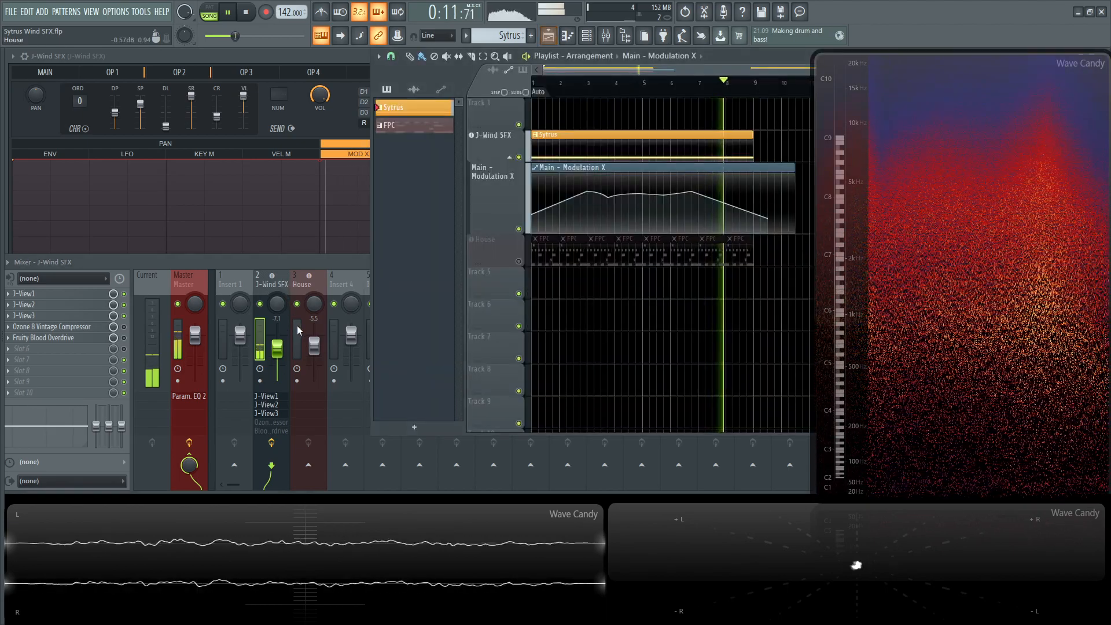
Mute the Main - Modulation X automation track and play the wind sound from between bars 2 and 3 without its automation.
key(space)
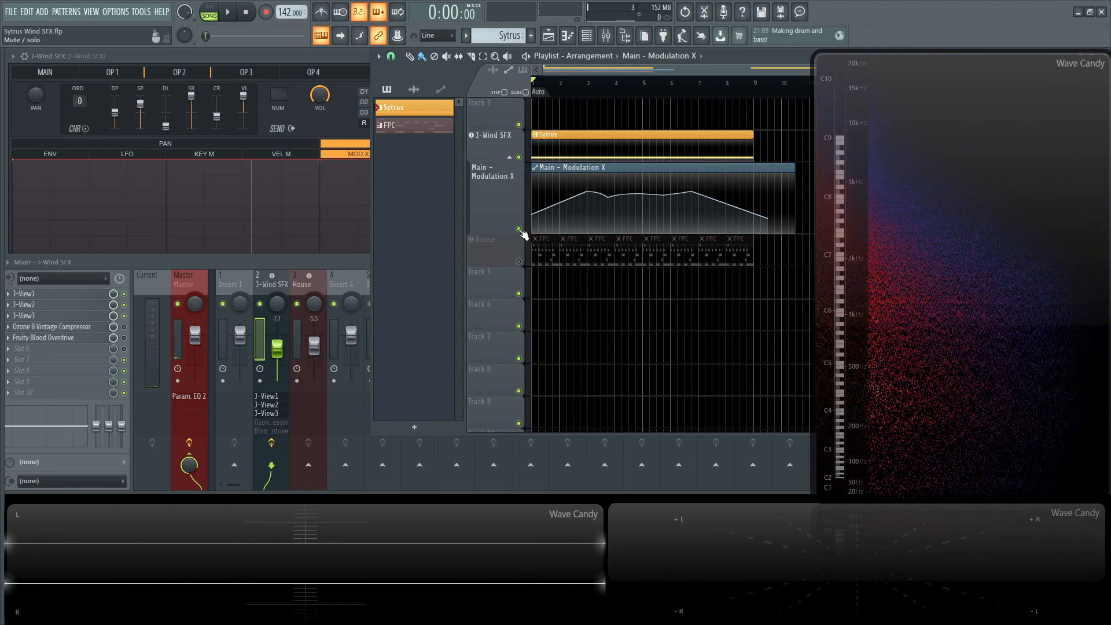
click(521, 231)
click(576, 85)
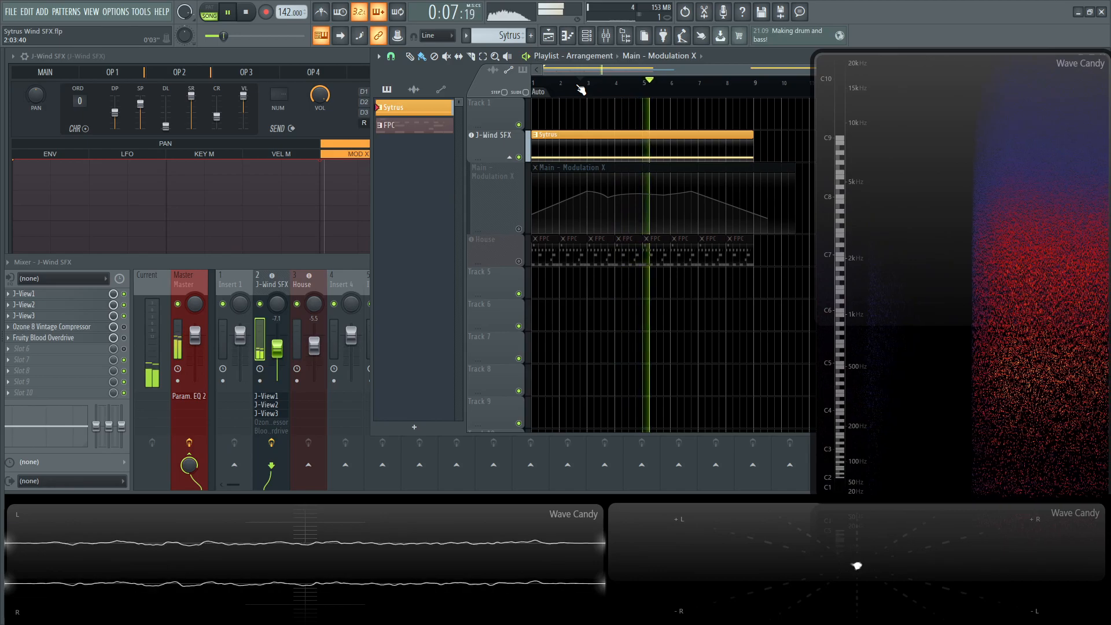
key(space)
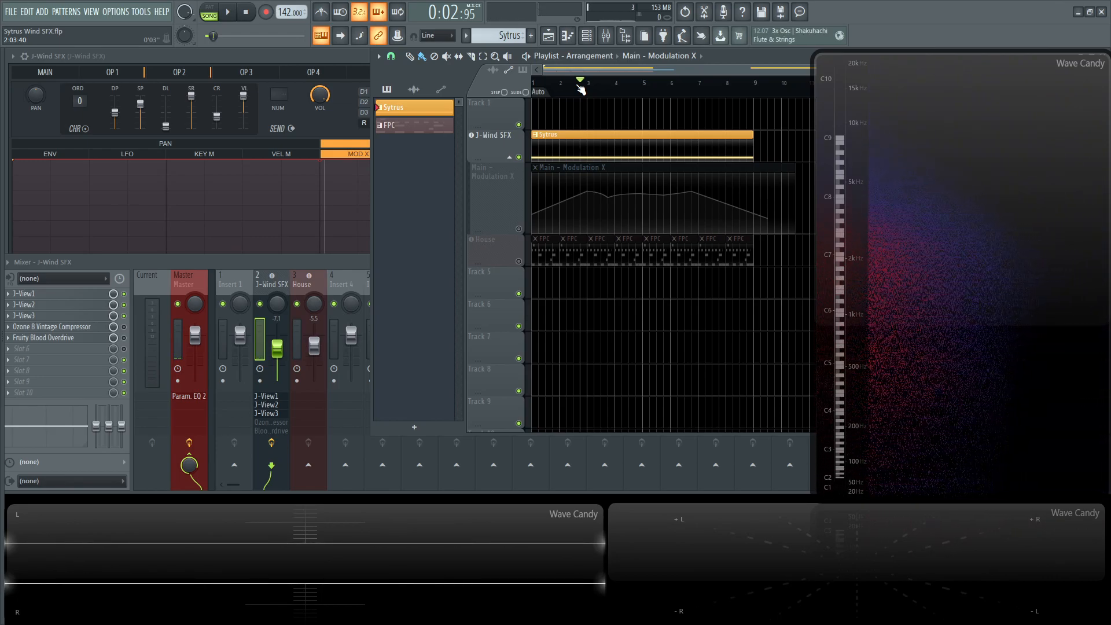
Play the wind sound again with the Main - Modulation X track unmuted, and return the song to its start.
key(space)
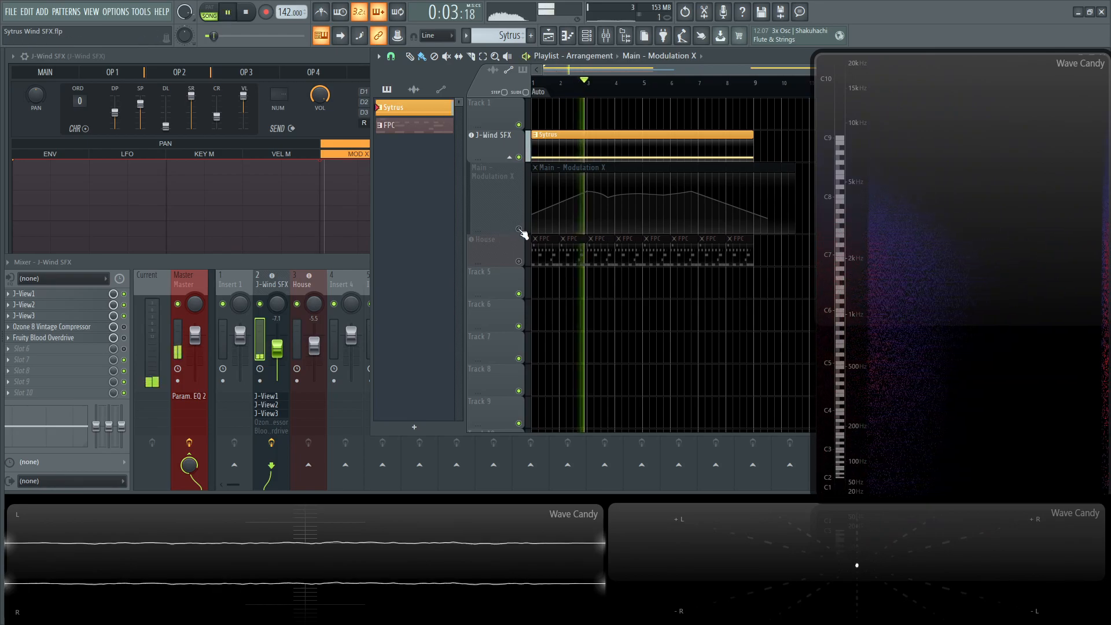
click(519, 229)
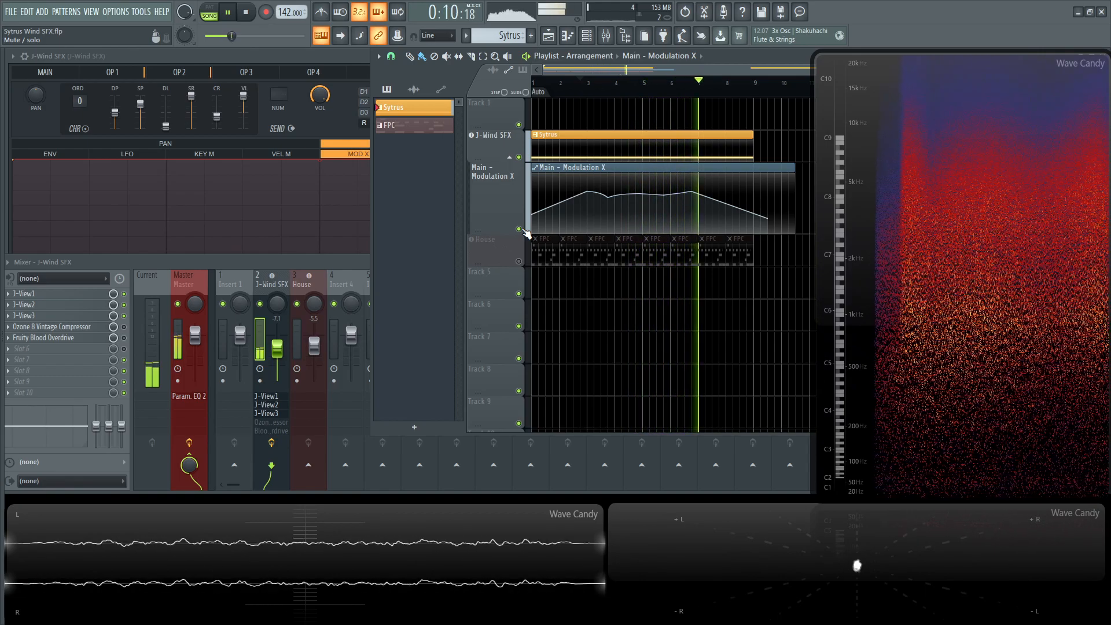
key(space)
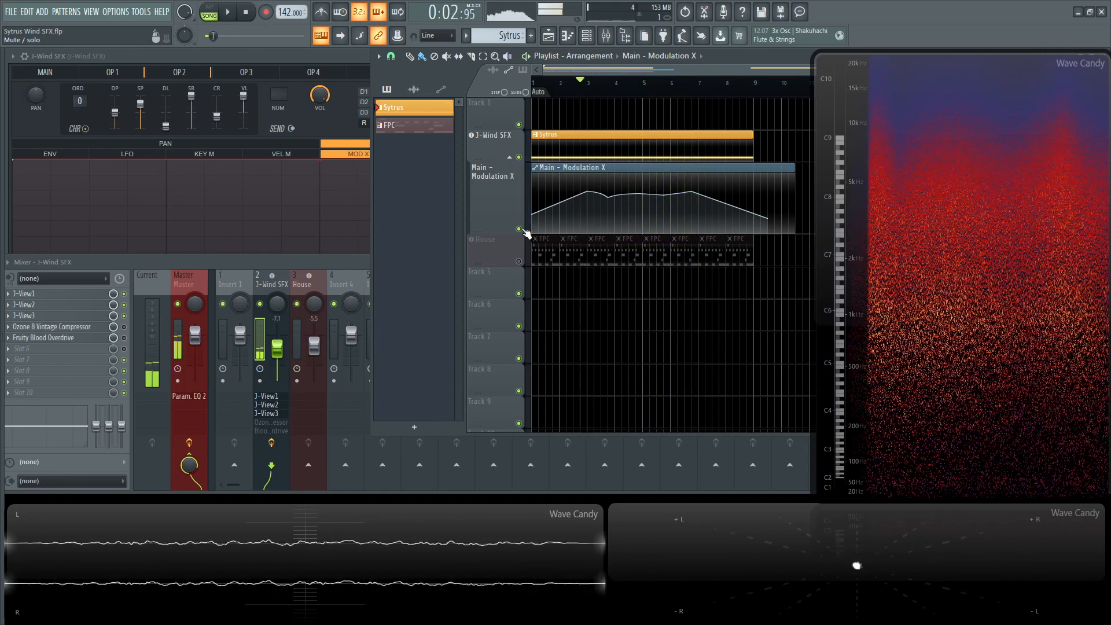
click(246, 12)
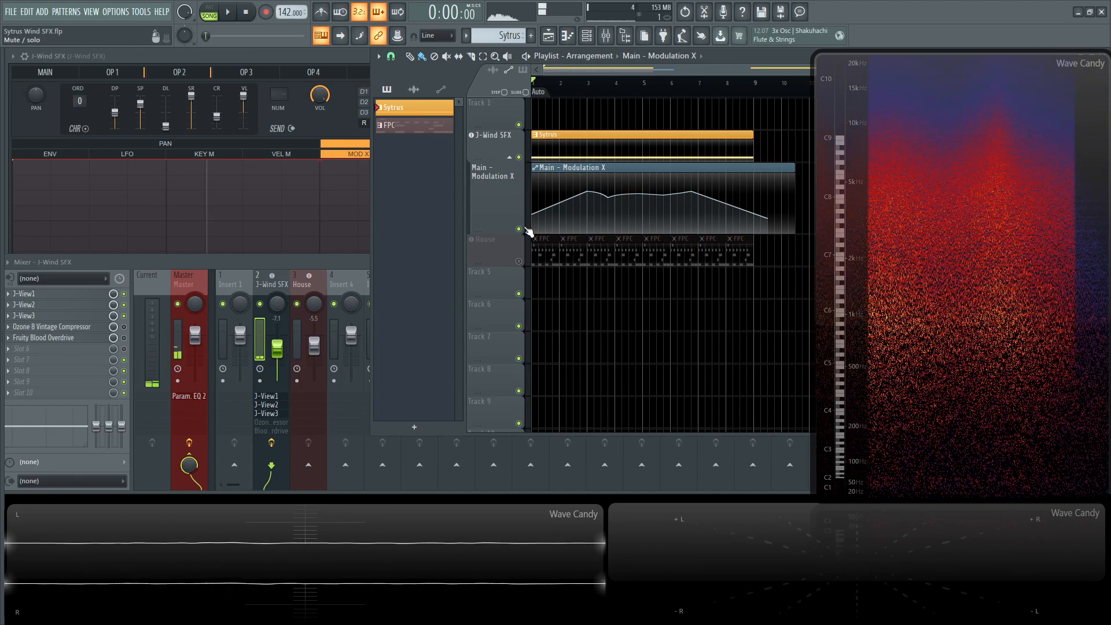
Mute the Main - Modulation X automation track and show the main settings of the J-Wind SFX synth.
click(520, 229)
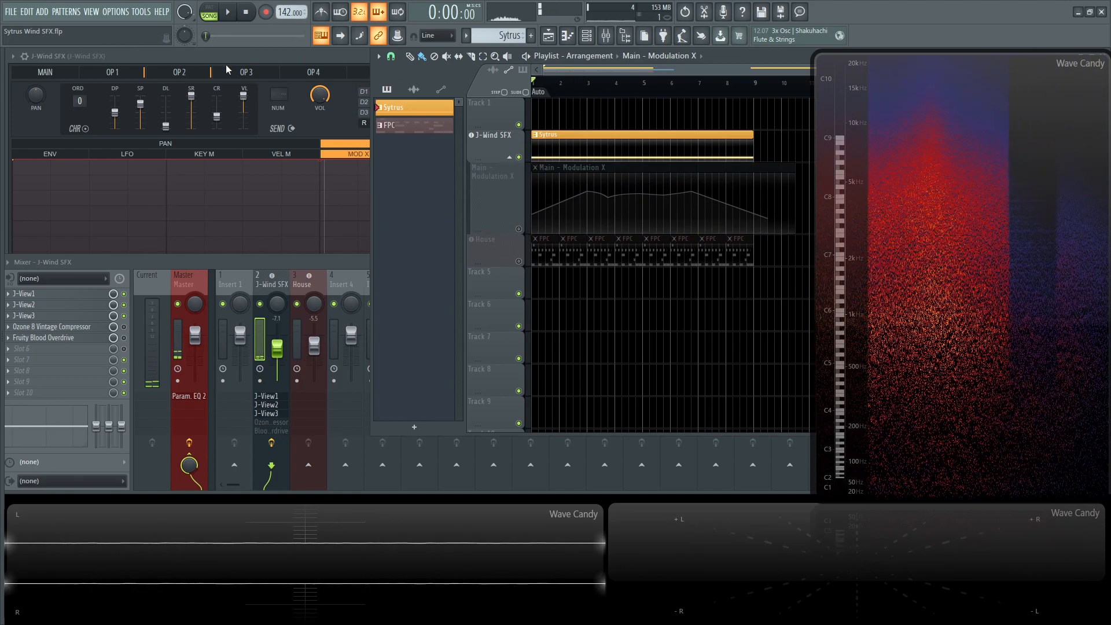
click(260, 56)
click(43, 71)
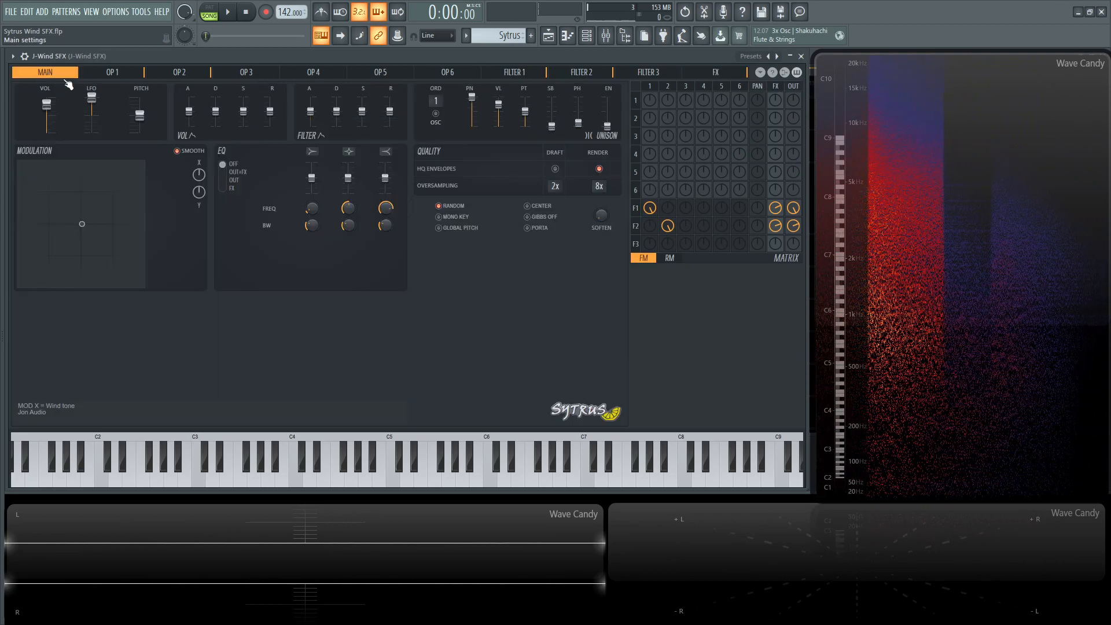
Vary Modulation X by hand while playing the wind sound, finishing at 21%, and stop playback.
mouse_move(199, 174)
mouse_down()
mouse_move(201, 197)
mouse_move(209, 176)
mouse_move(200, 184)
mouse_move(199, 161)
mouse_up()
key(space)
key(space)
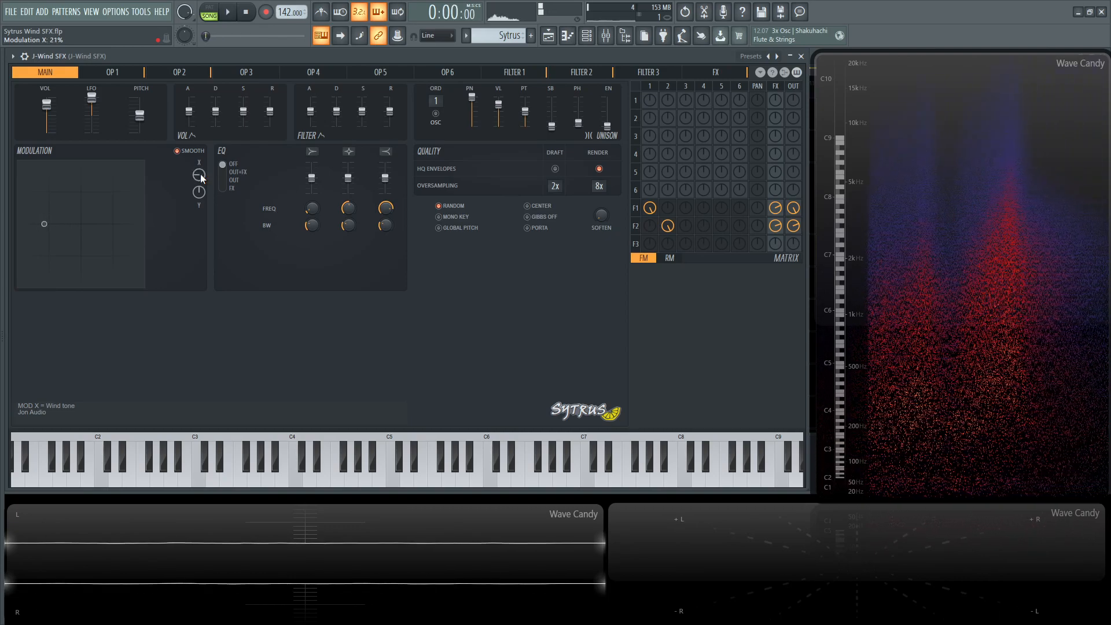